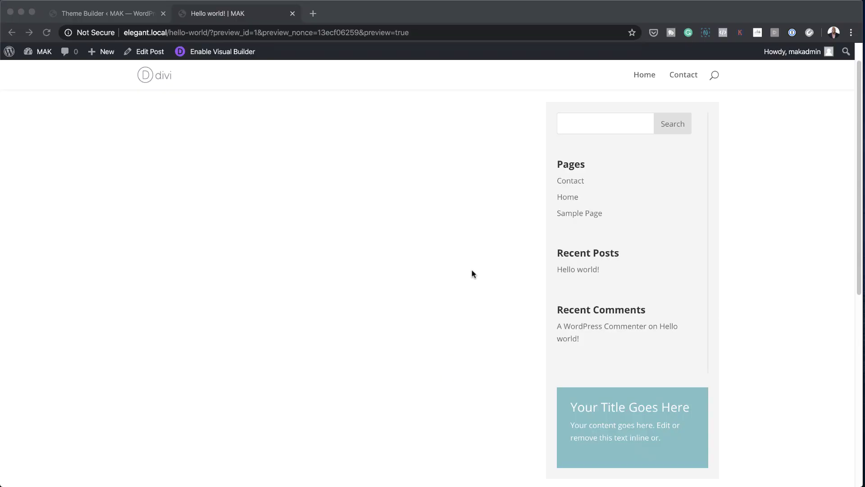
scroll(472, 273, "up", 1)
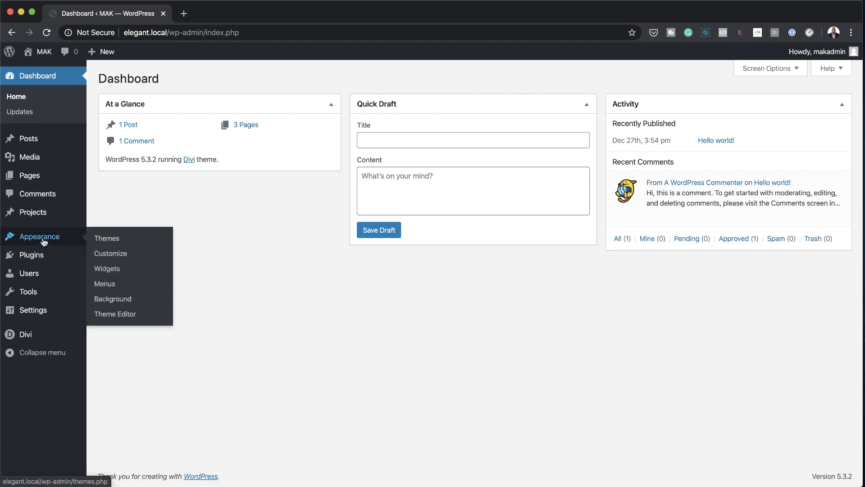
Step: Drag a Pages widget below Search in the Sidebar, title it 'Pages', and save it
mouse_move(39, 235)
left_click(107, 269)
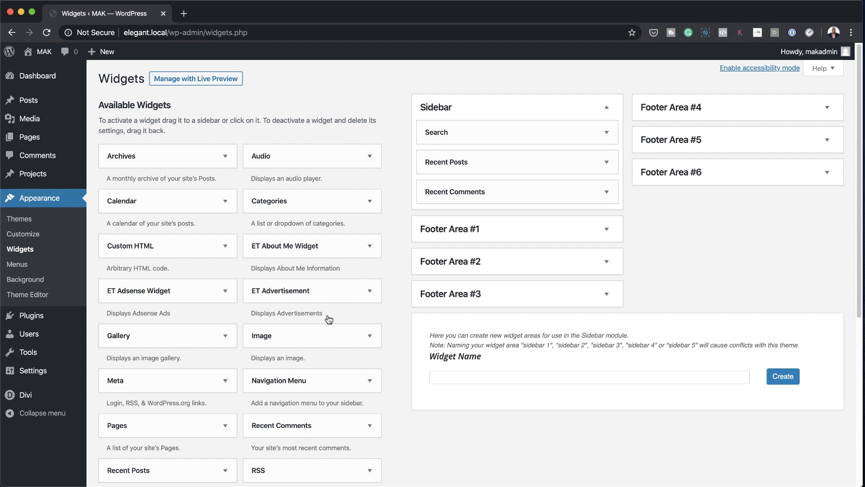
scroll(264, 391, "down", 2)
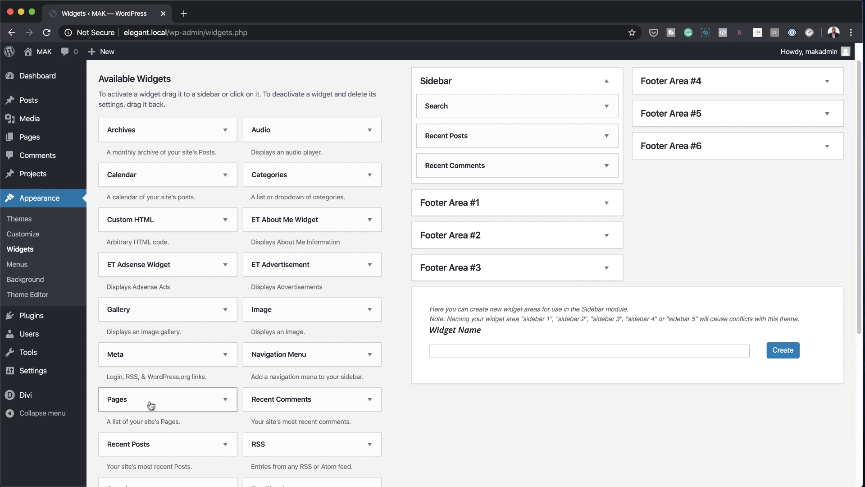
left_click_drag(131, 402, 463, 143)
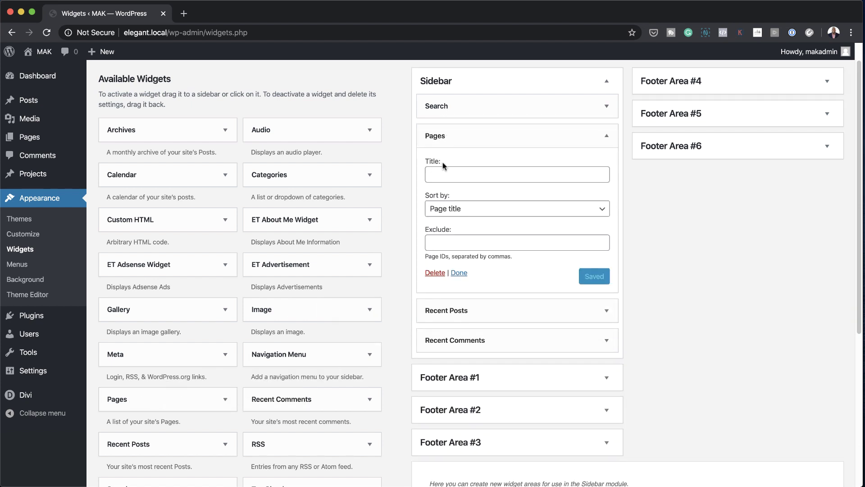
left_click(471, 177)
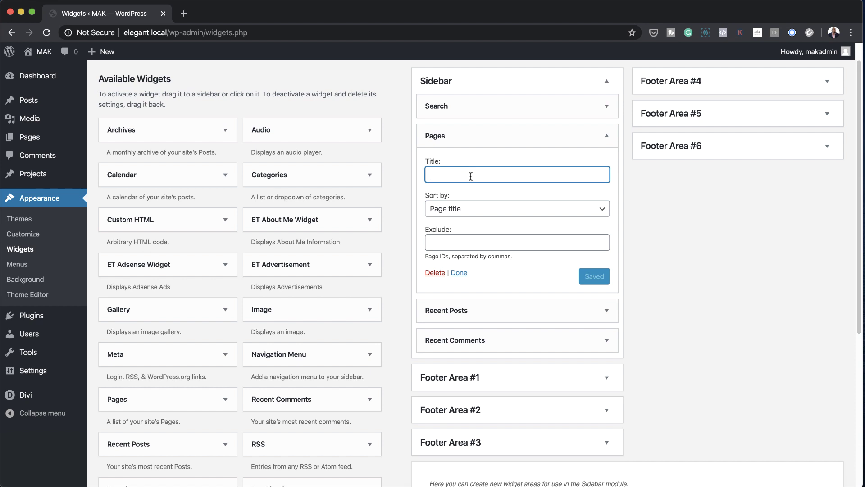
type("Pages")
left_click(594, 276)
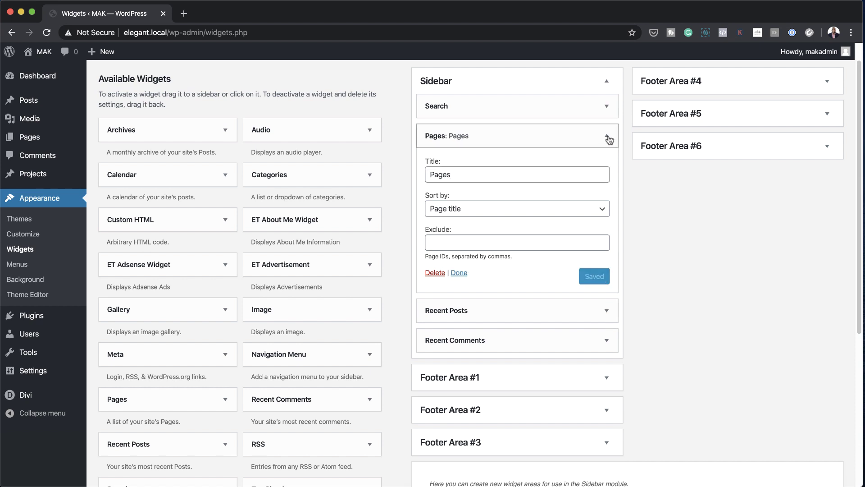
left_click(608, 138)
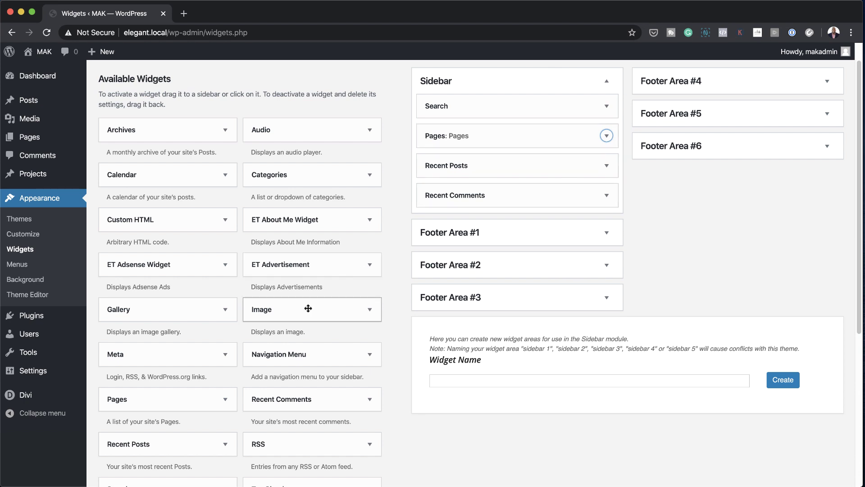
left_click_drag(307, 312, 496, 196)
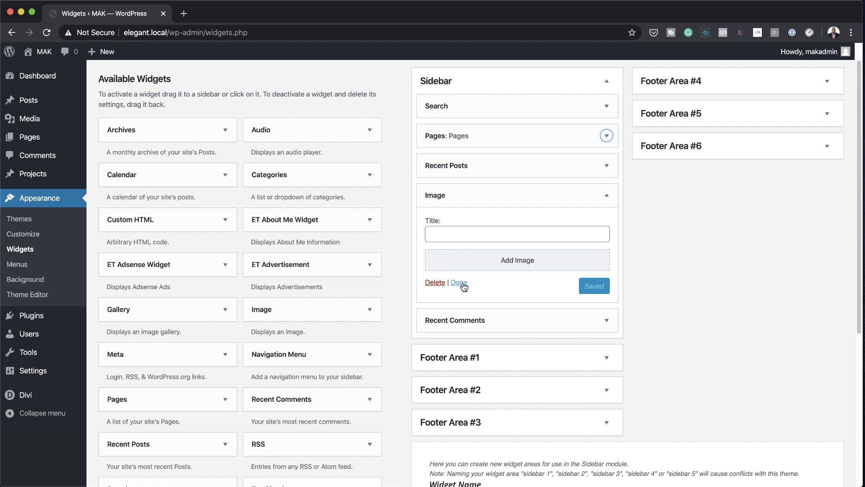
left_click(459, 283)
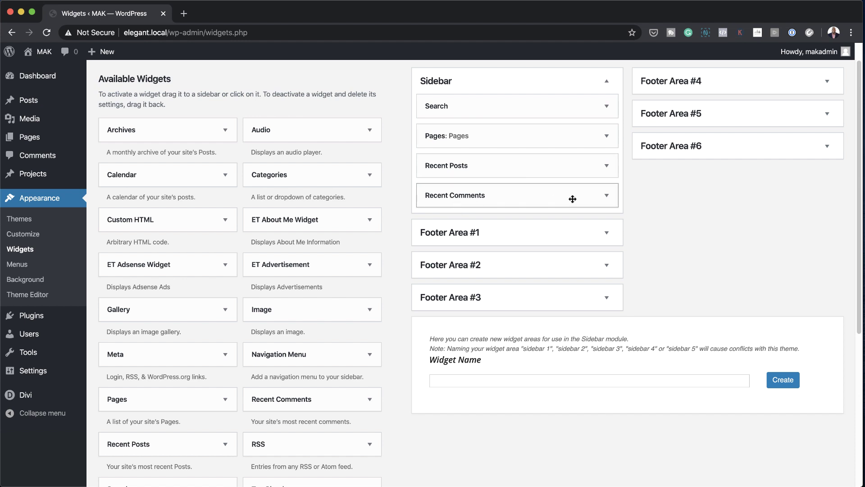
scroll(407, 342, "up", 2)
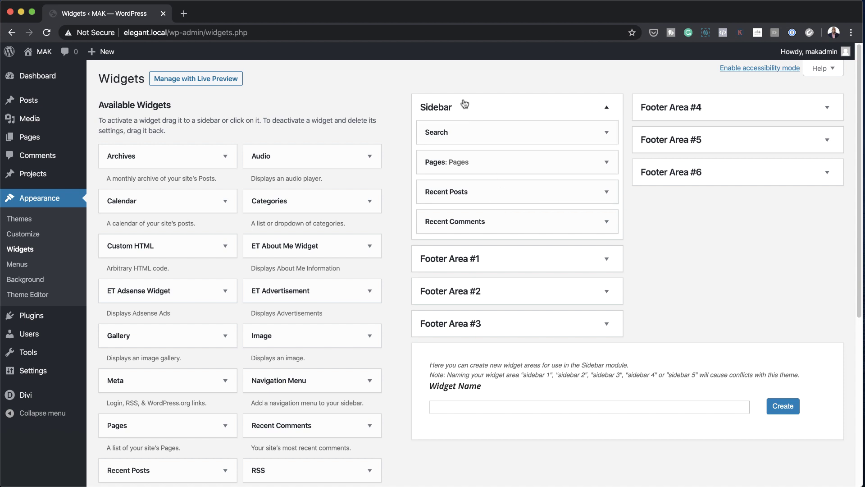
mouse_move(28, 100)
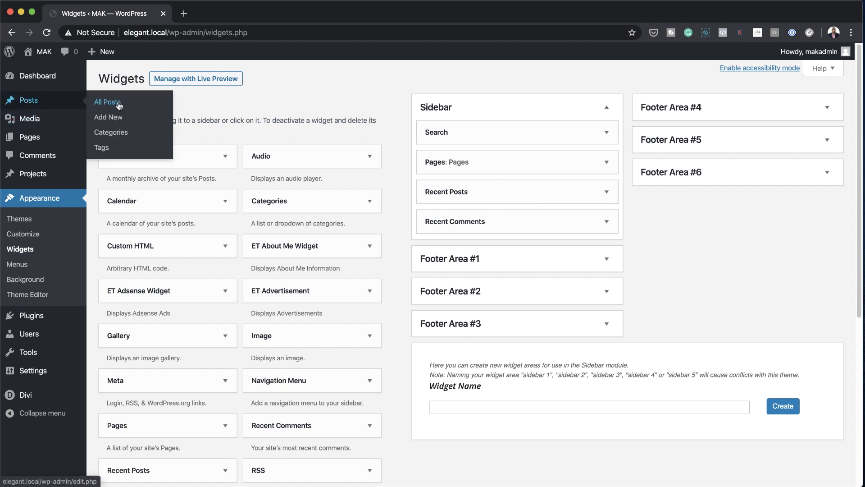
Step: Open the Hello world! post from All Posts in a new tab and preview it
left_click(118, 106, "super")
left_click(238, 15)
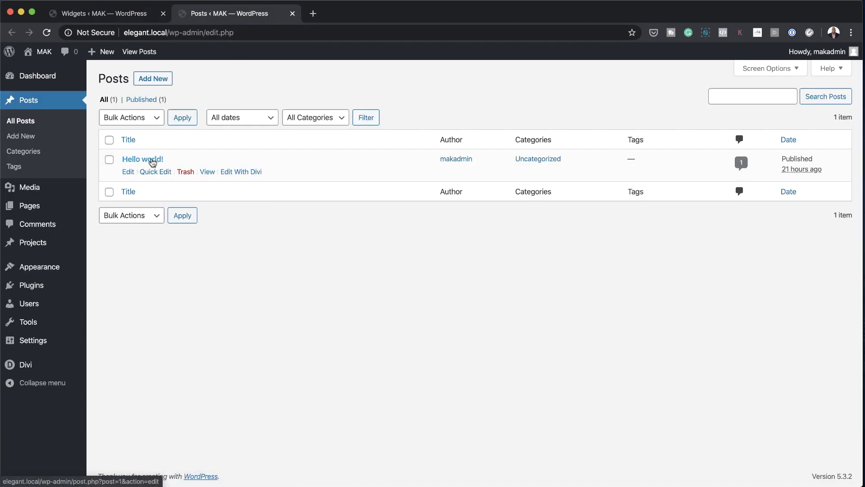
left_click(152, 163)
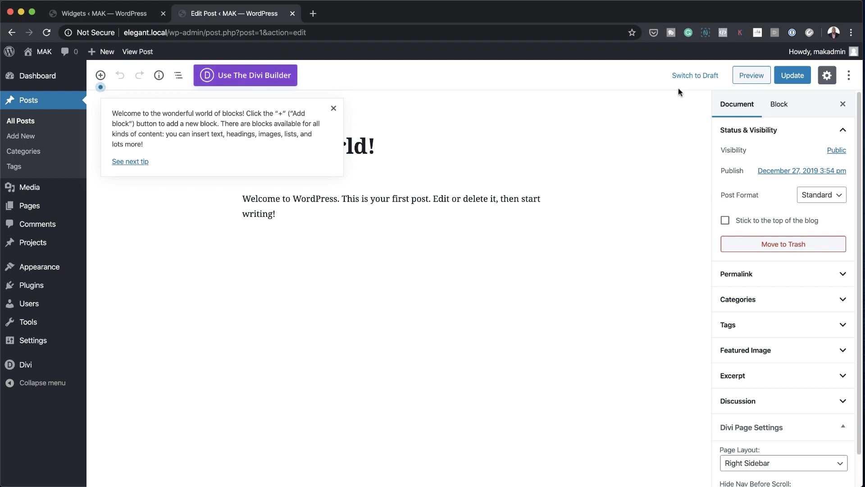
left_click(752, 75)
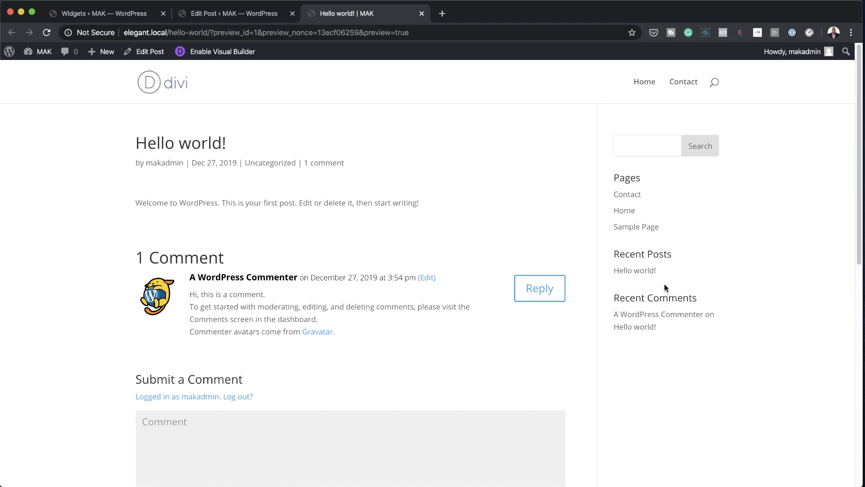
Step: Compare the post preview's sidebar with the Widgets page, ending back on Widgets
left_click(236, 15)
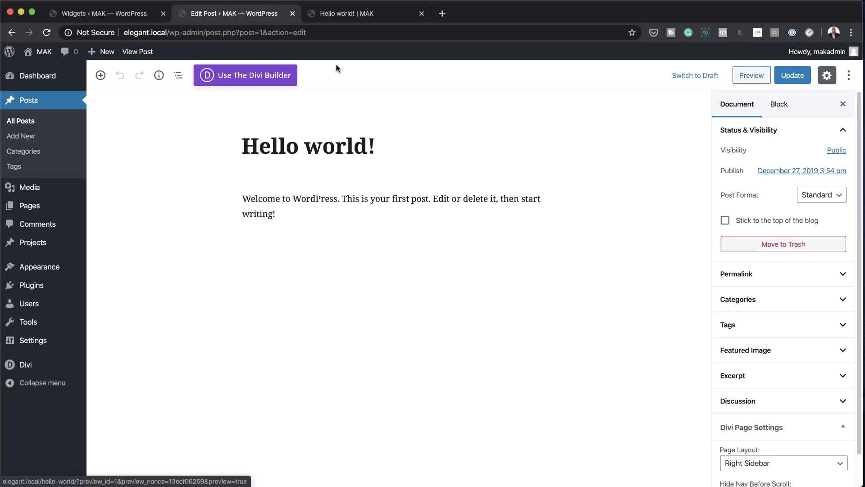
left_click(121, 16)
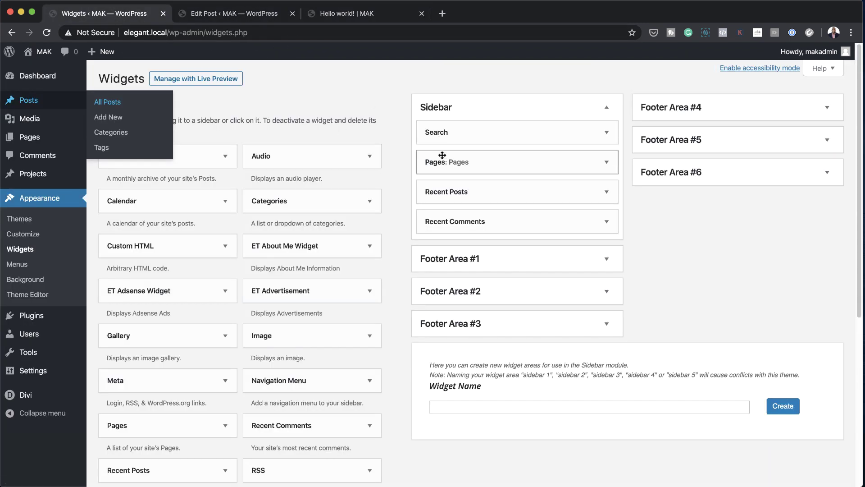
left_click(348, 14)
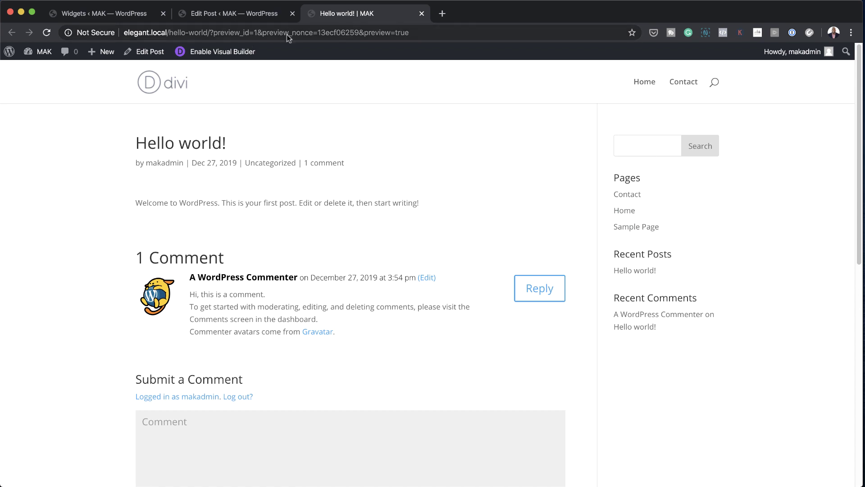
left_click(259, 16)
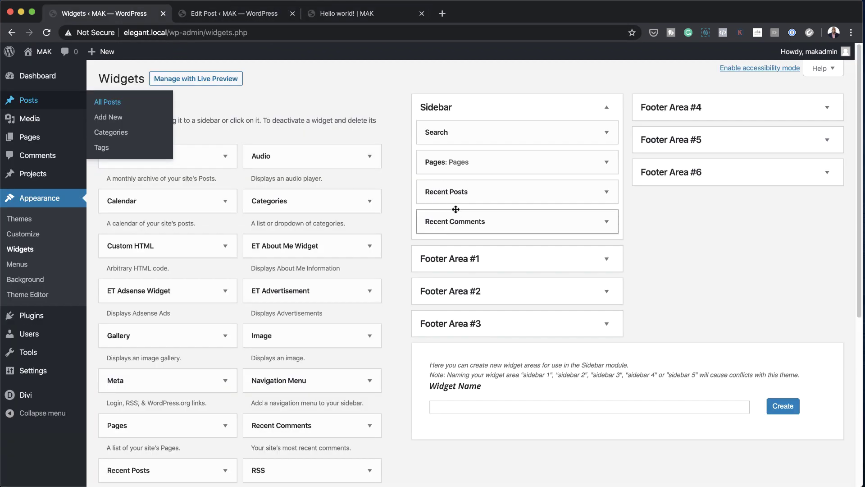
left_click(139, 13)
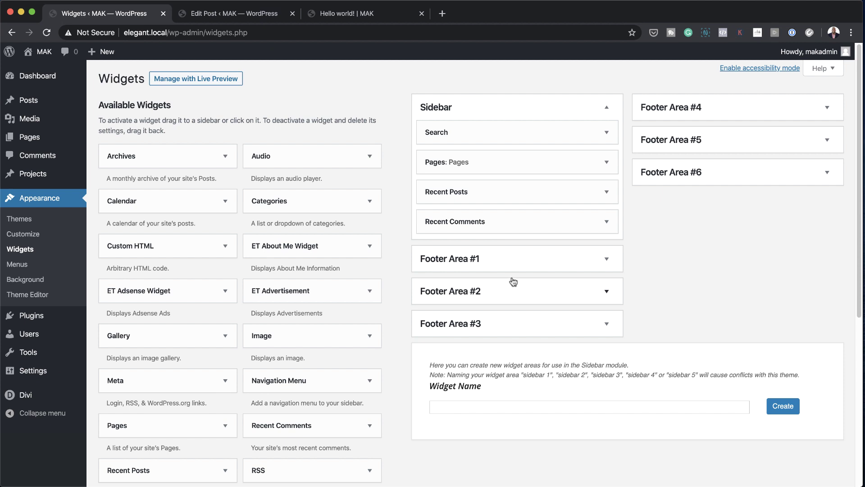
Step: In the Global Body layout, add a 2/3 + 1/3 row and start a module in the right column
mouse_move(26, 394)
left_click(119, 395)
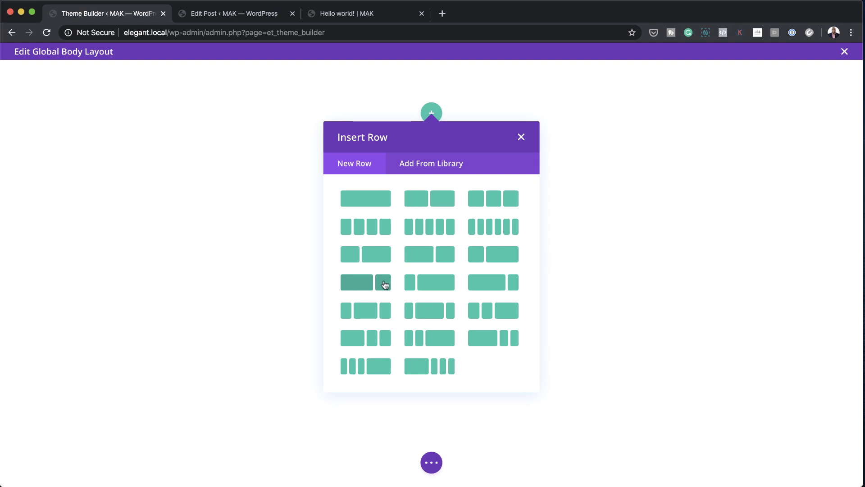
left_click(384, 284)
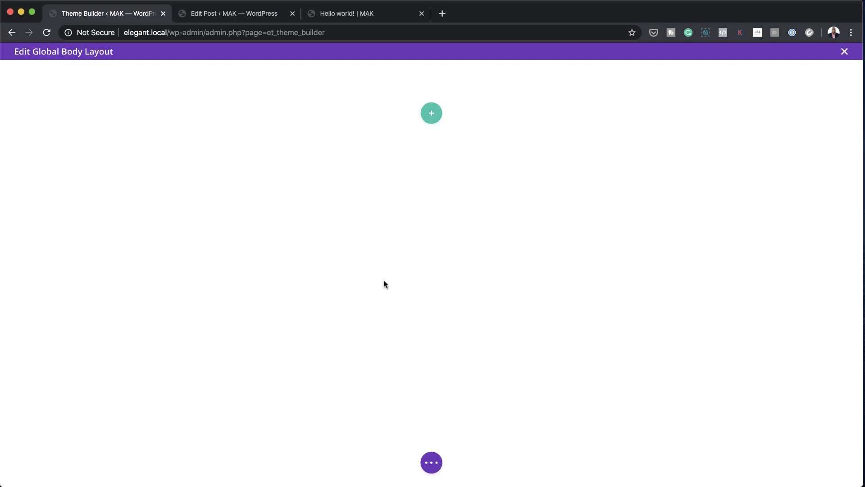
left_click(587, 263)
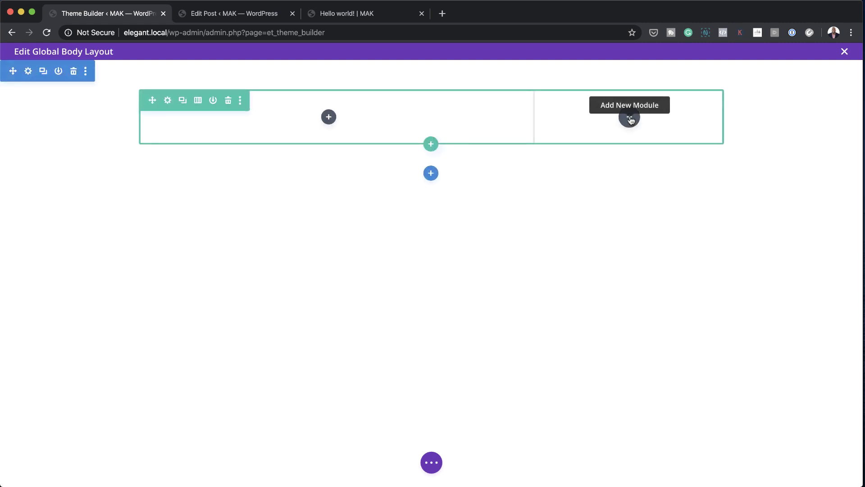
left_click(628, 119)
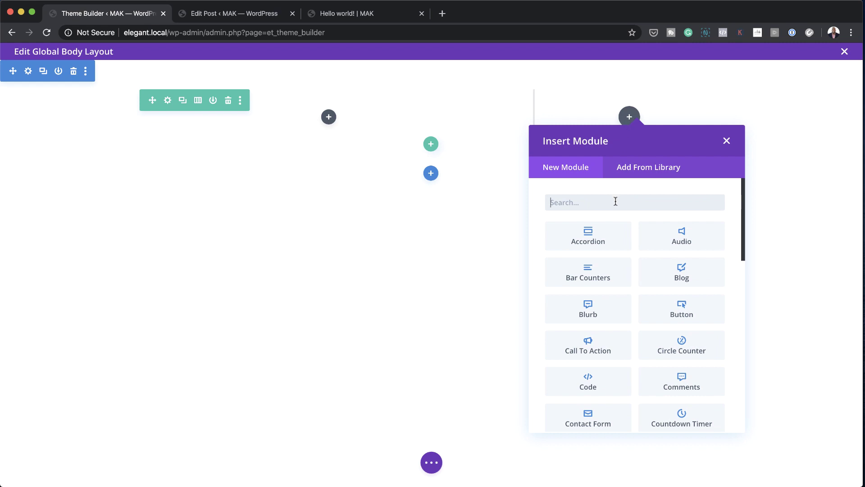
type("side")
Step: Insert the Sidebar module, dock its settings, and close the post editor after checking the preview
left_click(600, 234)
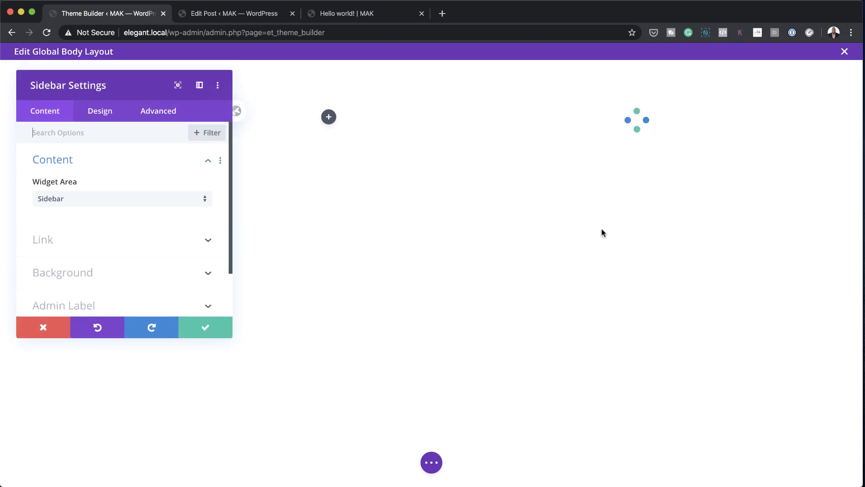
left_click(202, 82)
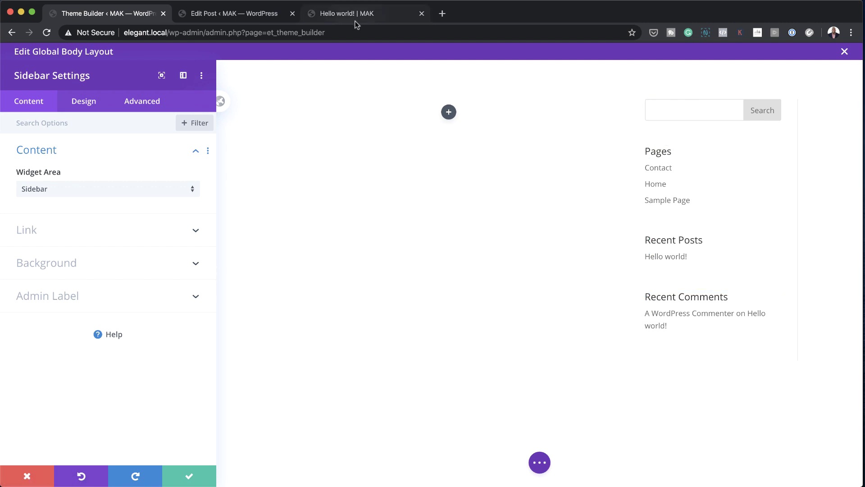
left_click(370, 15)
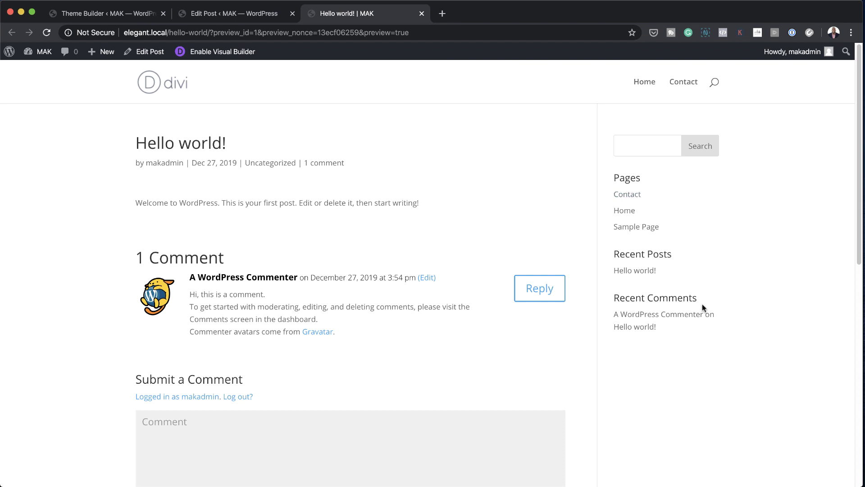
left_click(272, 21)
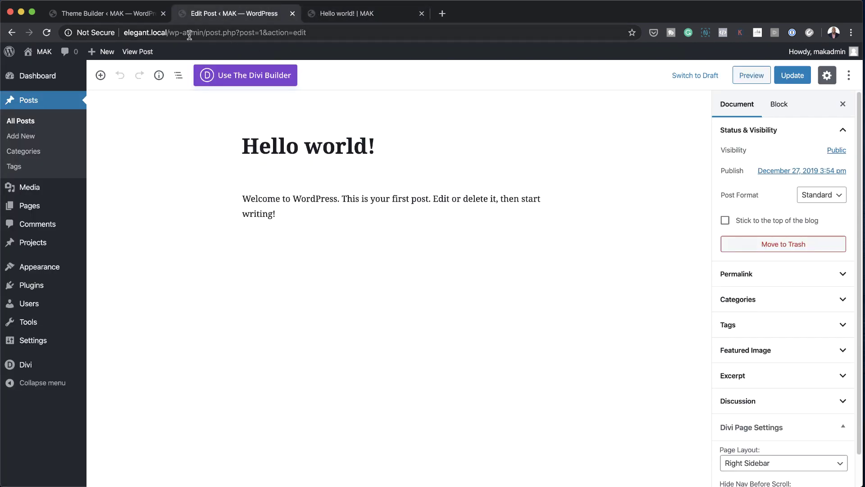
left_click(292, 13)
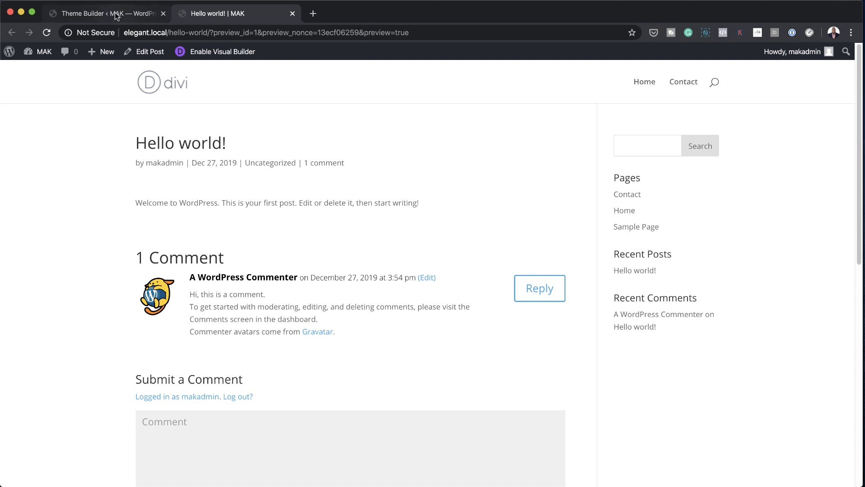
left_click(116, 14)
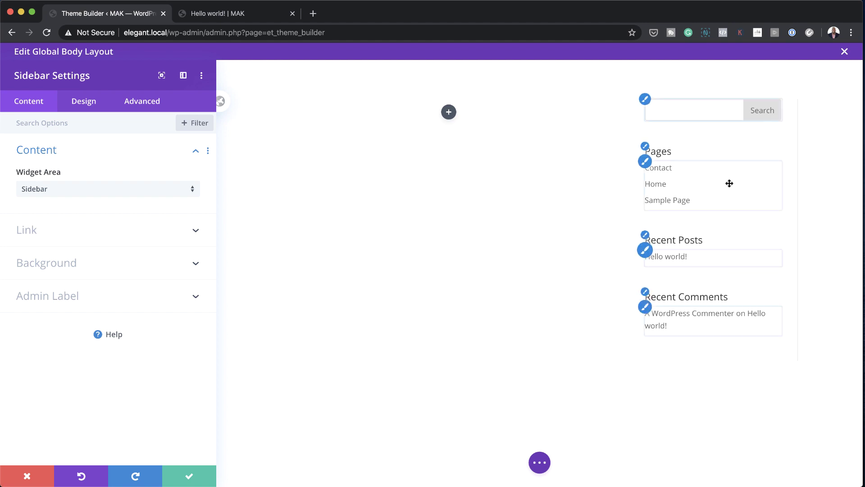
mouse_move(657, 152)
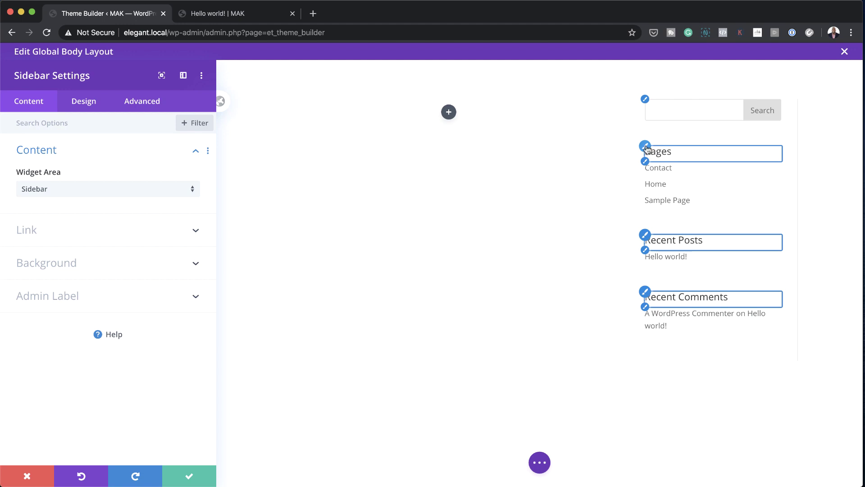
Step: Set the Sidebar module's Title Font Weight to Bold and compare with the post preview
left_click(647, 148)
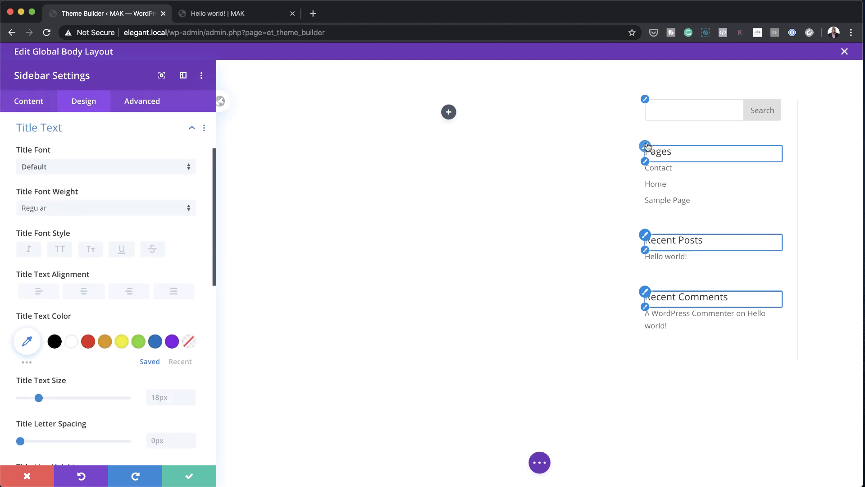
left_click(38, 210)
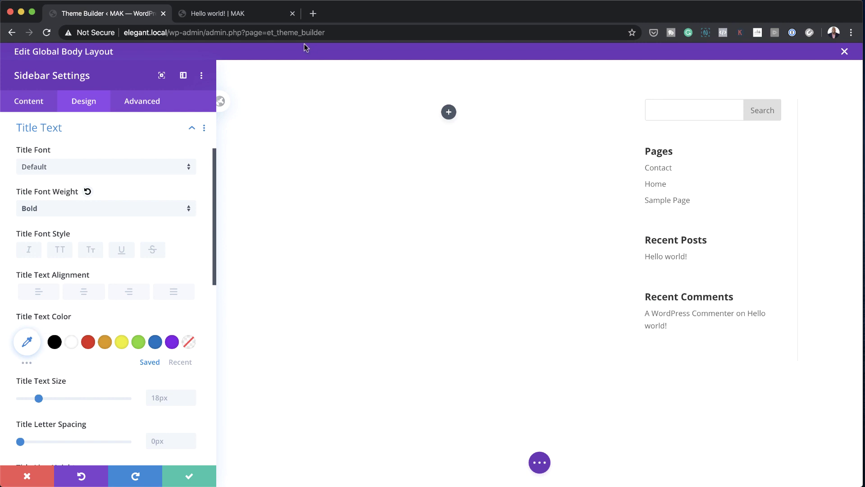
left_click(283, 14)
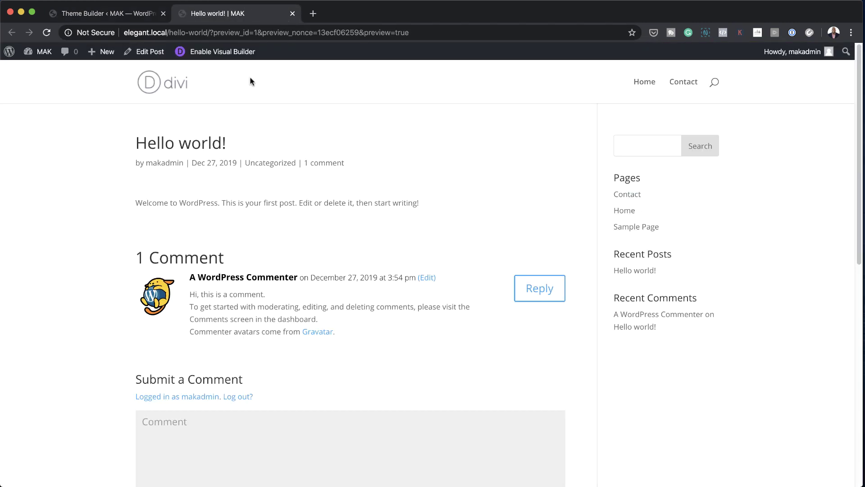
left_click(113, 14)
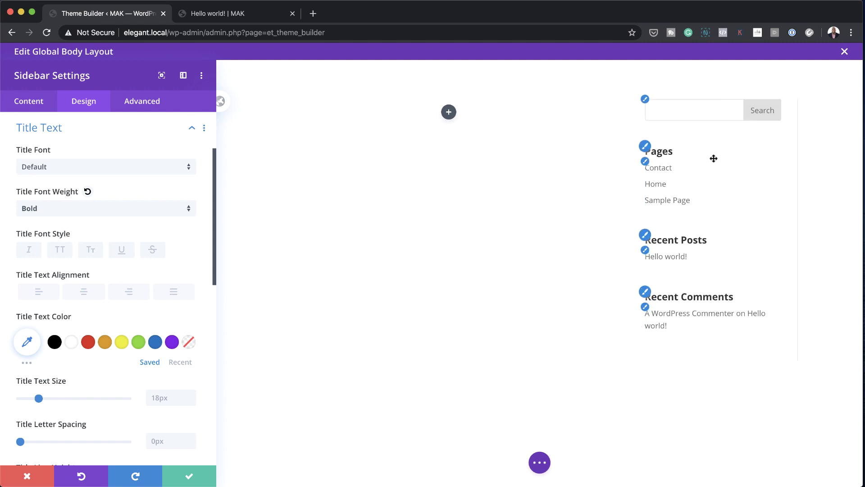
Step: Confirm Sidebar as the module's Widget Area and save the Sidebar module settings
left_click(33, 106)
left_click(72, 152)
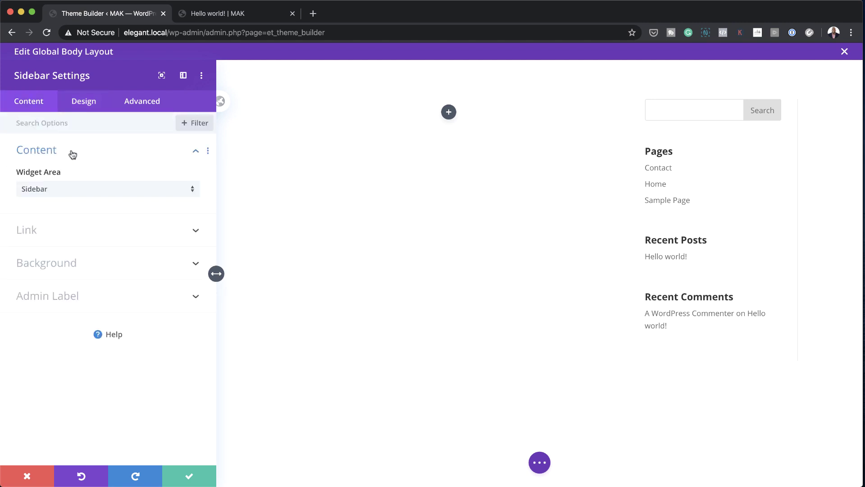
mouse_move(105, 189)
left_click(56, 193)
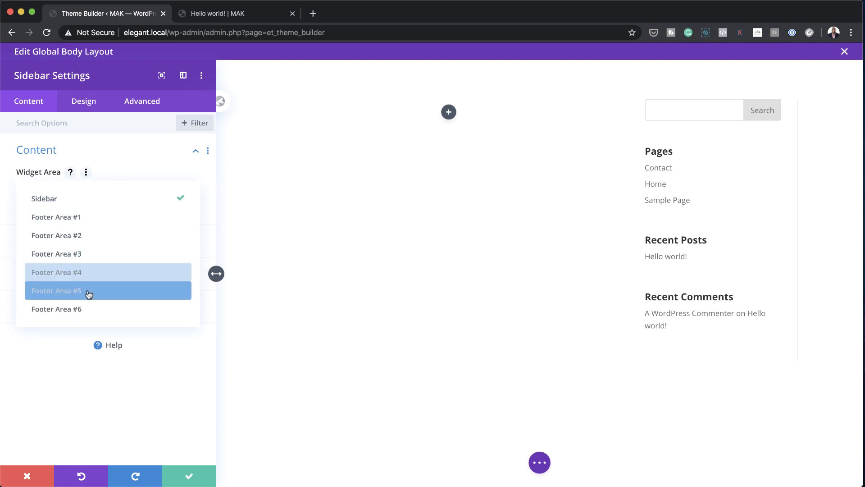
left_click(79, 201)
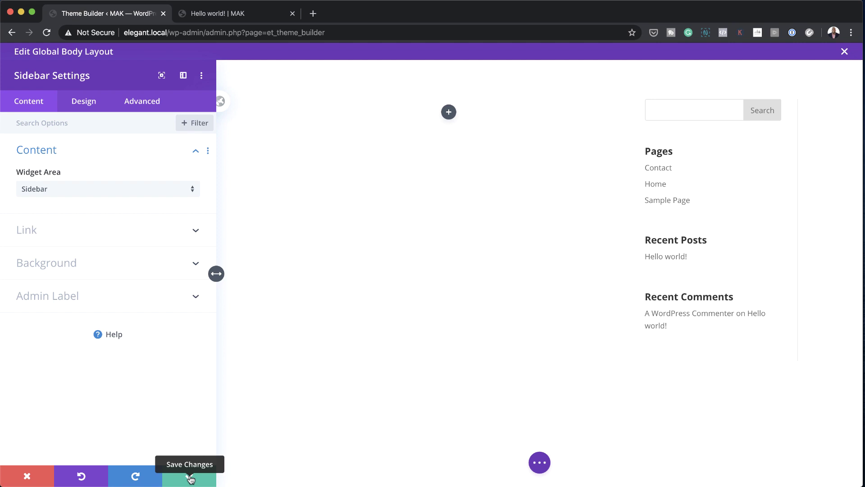
left_click(190, 479)
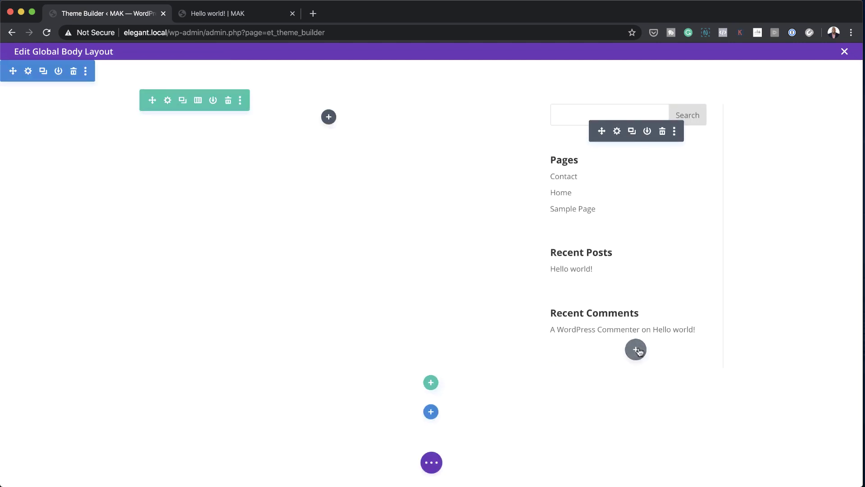
Step: Insert an Email Optin module below the Sidebar module in the right column
left_click(635, 349)
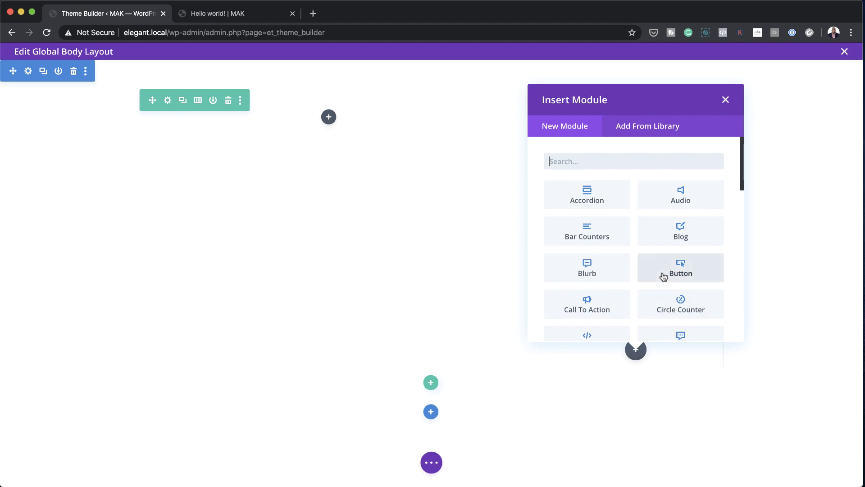
scroll(659, 273, "down", 2)
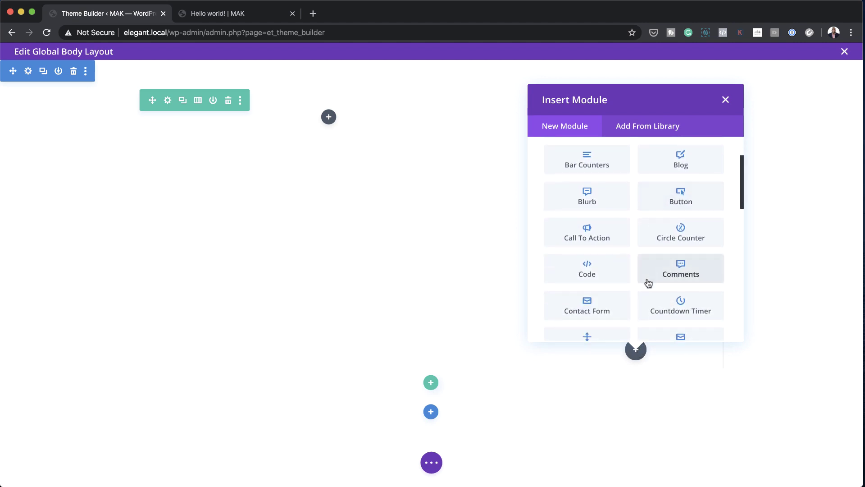
scroll(649, 283, "down", 2)
left_click(701, 308)
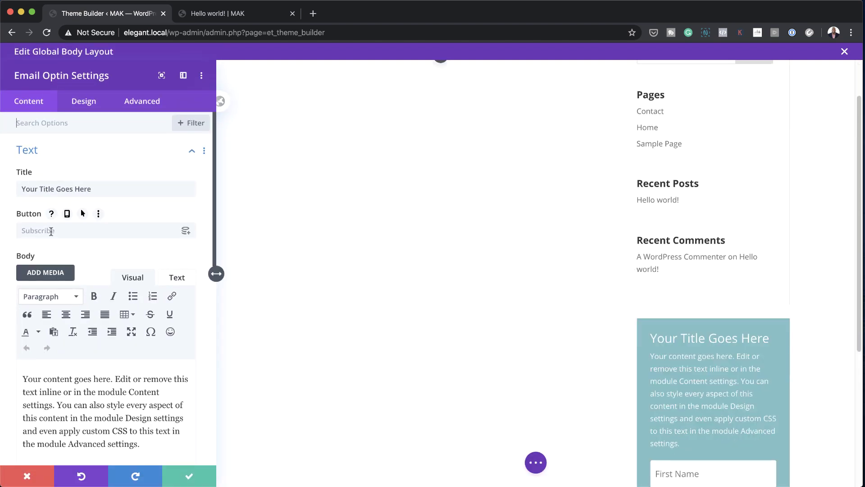
Step: Edit the opt-in's button label and delete the latter part of its body text
left_click(50, 230)
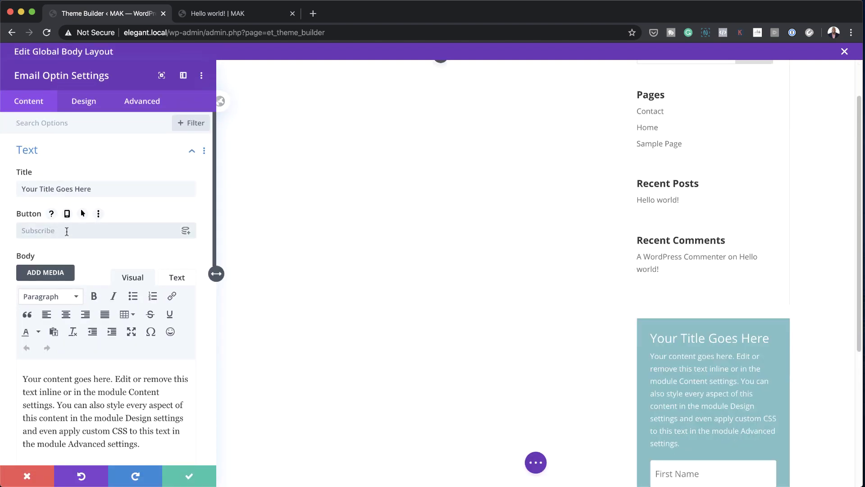
scroll(99, 212, "down", 5)
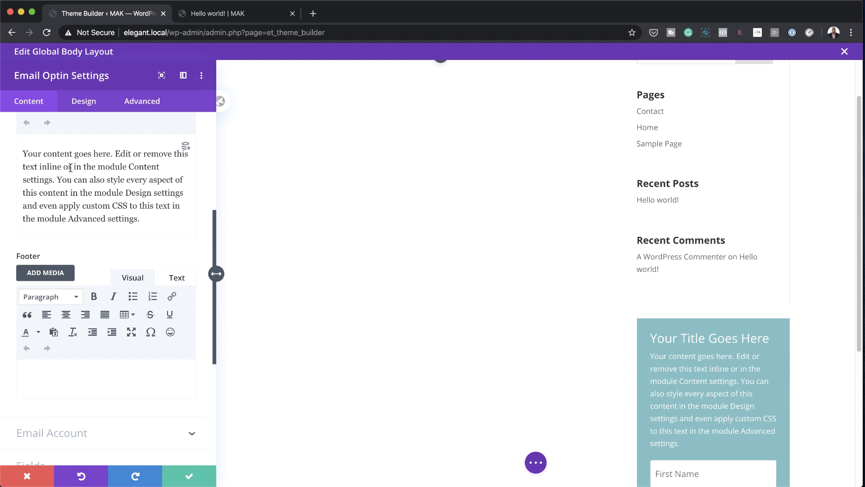
left_click_drag(71, 166, 216, 225)
key("BackSpace")
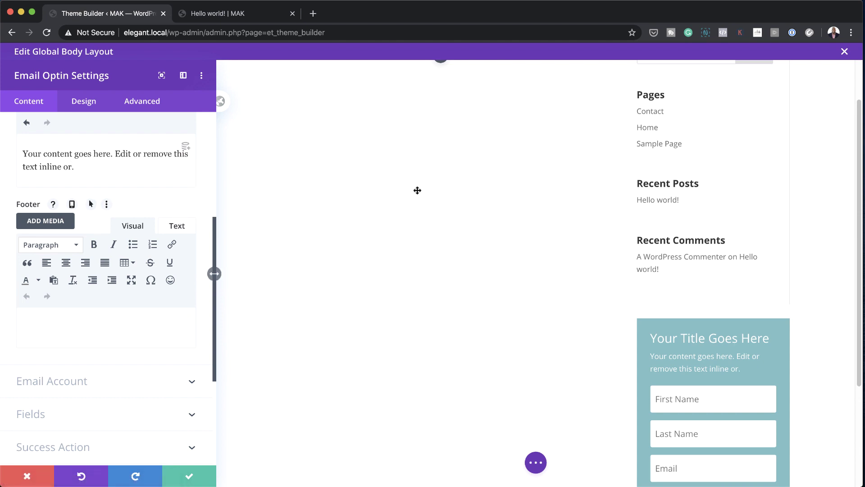
mouse_move(677, 350)
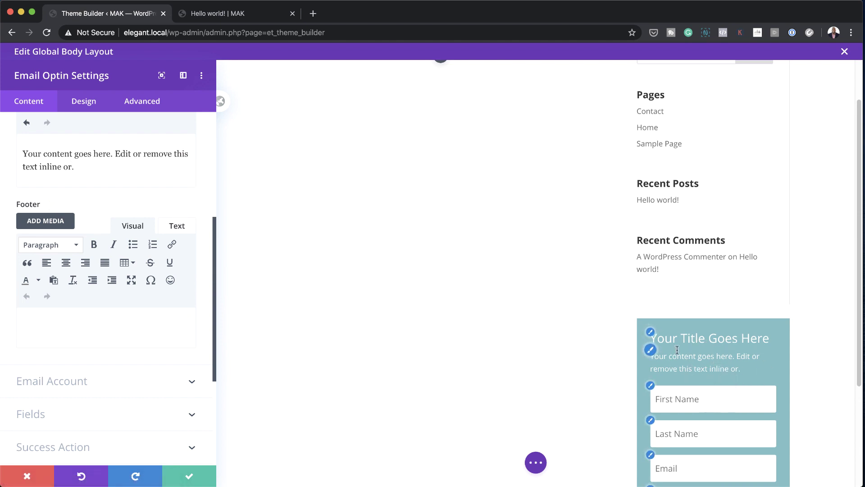
scroll(710, 342, "down", 1)
scroll(701, 340, "down", 2)
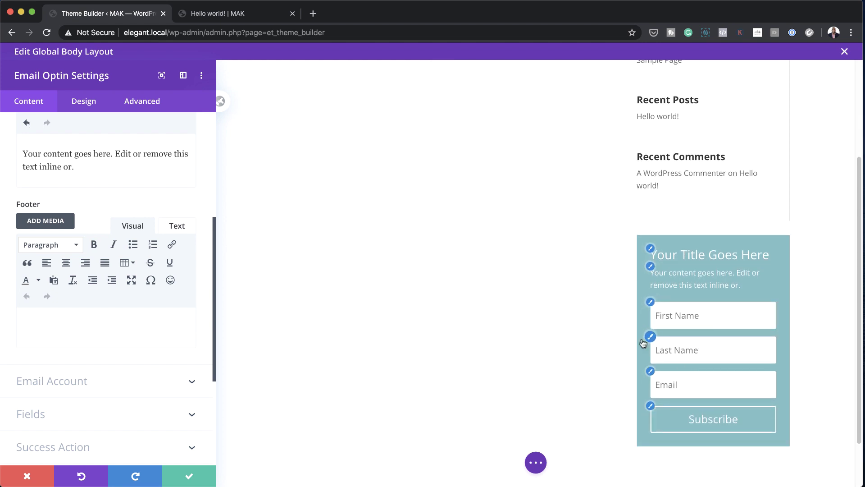
scroll(129, 338, "down", 1)
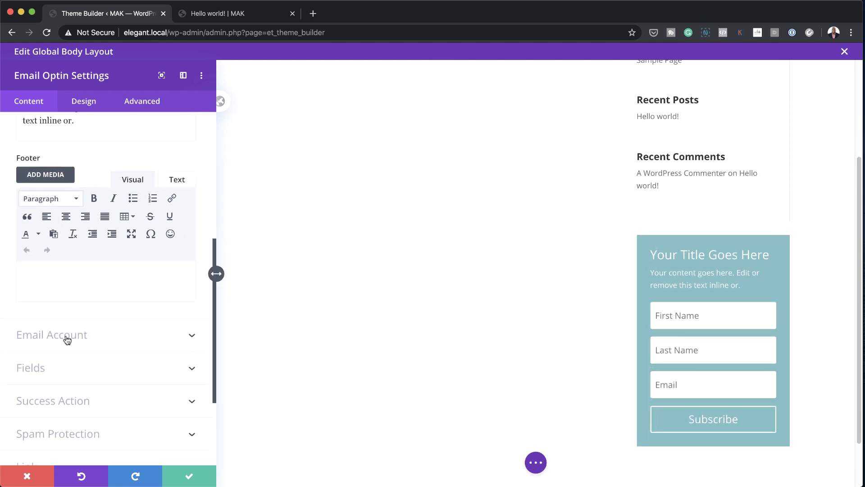
Step: Hide the First Name and Last Name fields, leaving Email and Subscribe, and save
left_click(48, 368)
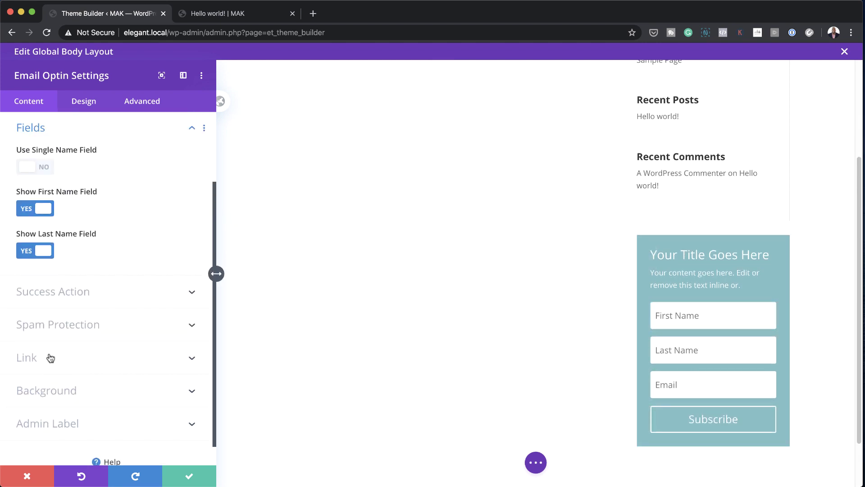
left_click(27, 251)
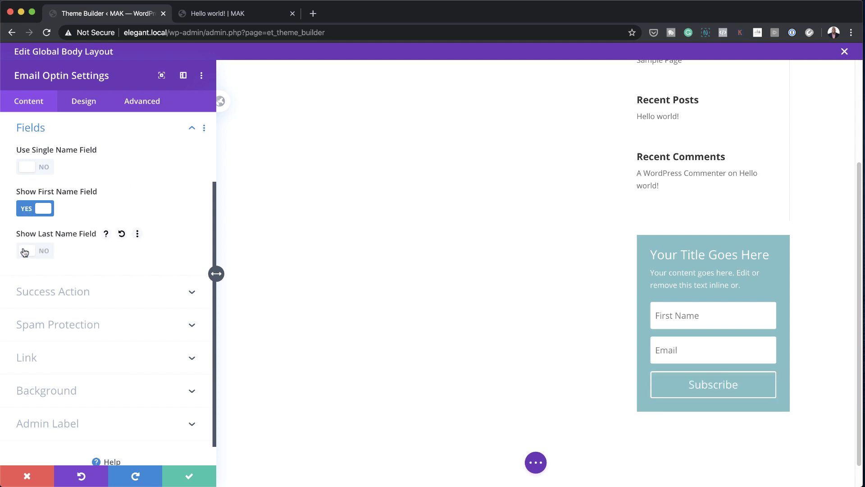
left_click(27, 213)
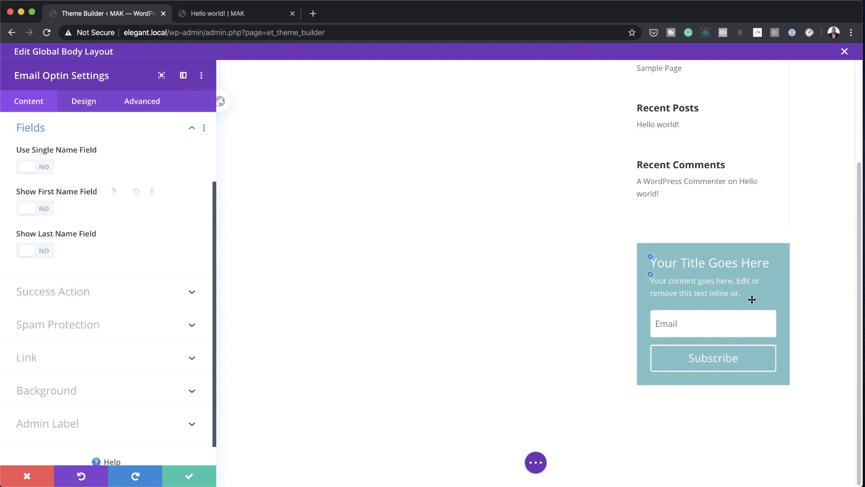
scroll(162, 406, "down", 1)
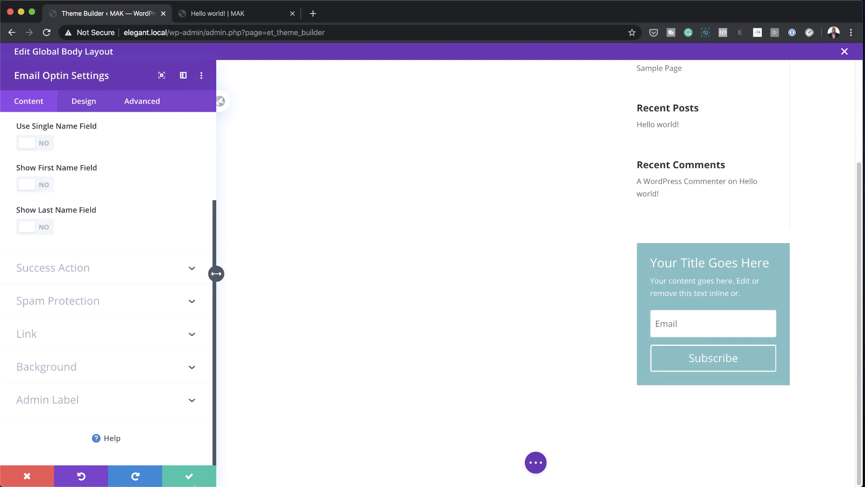
left_click(188, 478)
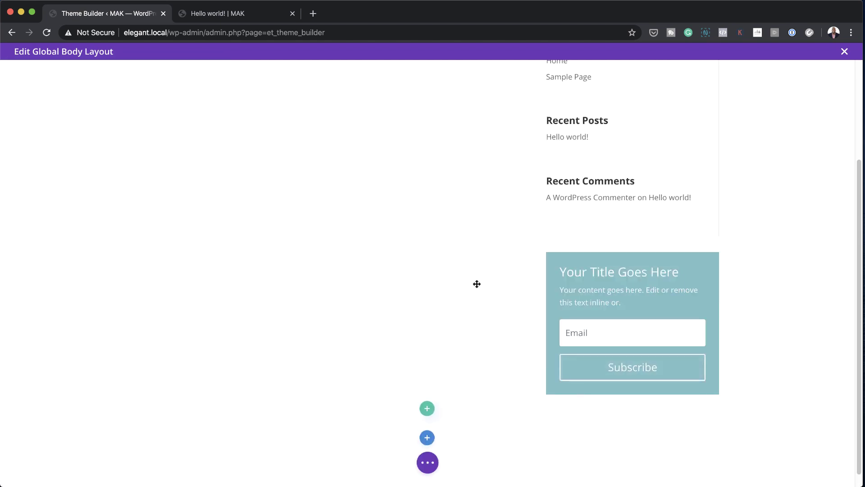
scroll(518, 338, "up", 3)
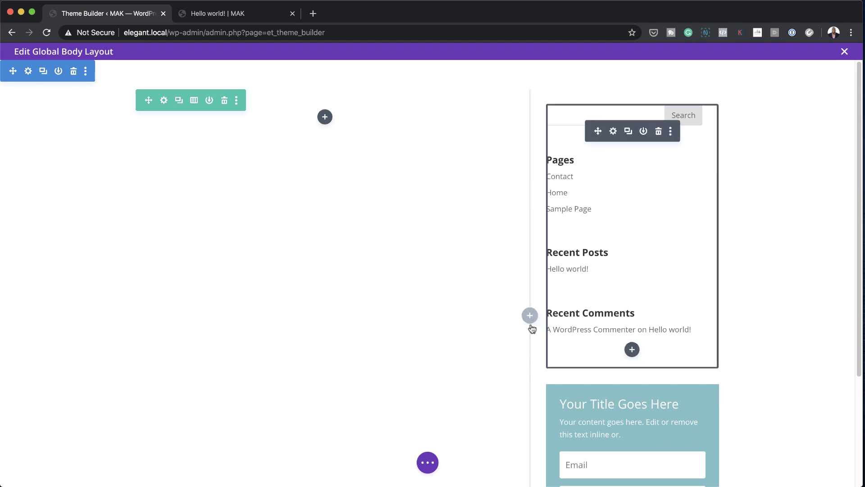
Step: Open Row Settings for the two-column body row
left_click(163, 101)
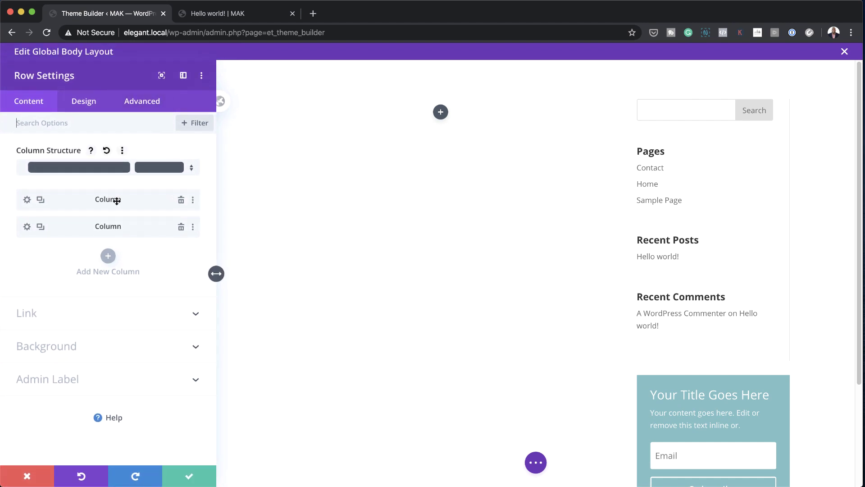
Step: Give the second column a black background lowered to 5% opacity, rgba(0,0,0,0.05)
left_click(28, 228)
left_click(54, 274)
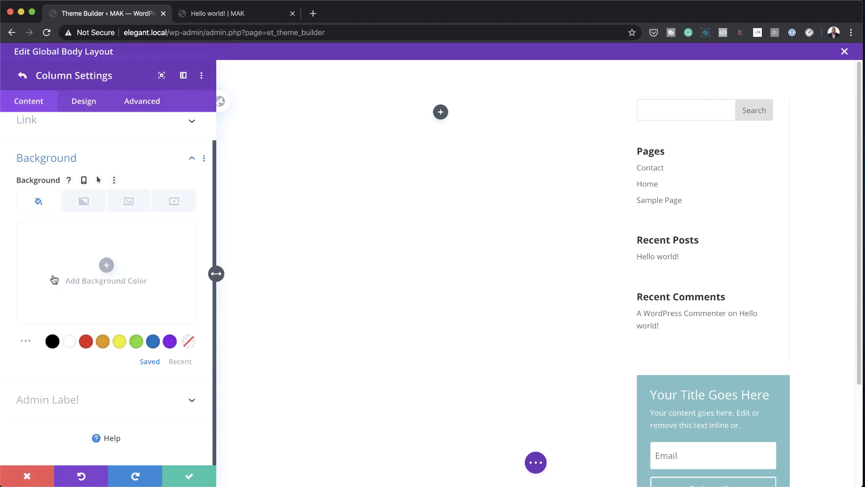
left_click(52, 341)
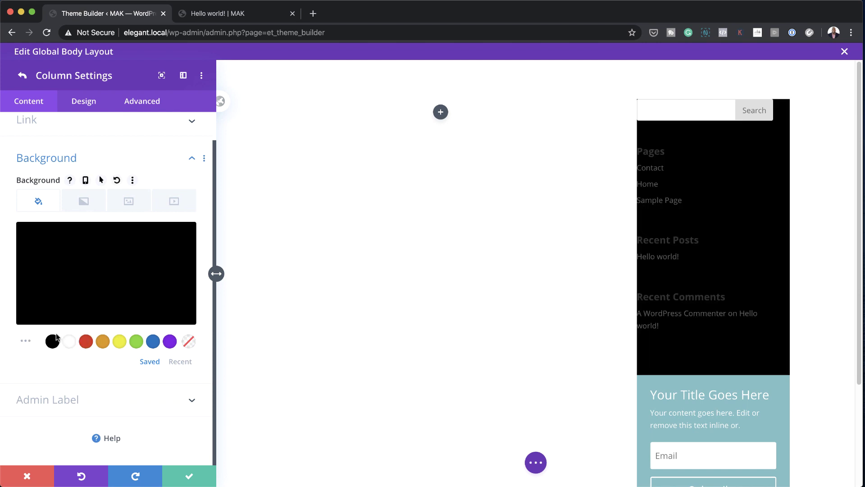
mouse_move(107, 272)
left_click(58, 266)
mouse_move(184, 242)
left_mouse_down()
mouse_move(185, 315)
mouse_move(185, 307)
left_mouse_up()
scroll(585, 311, "down", 2)
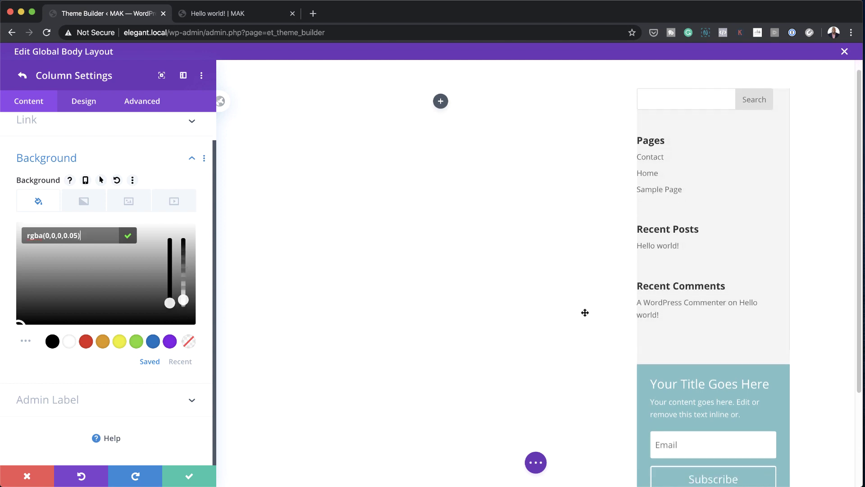
left_click(92, 107)
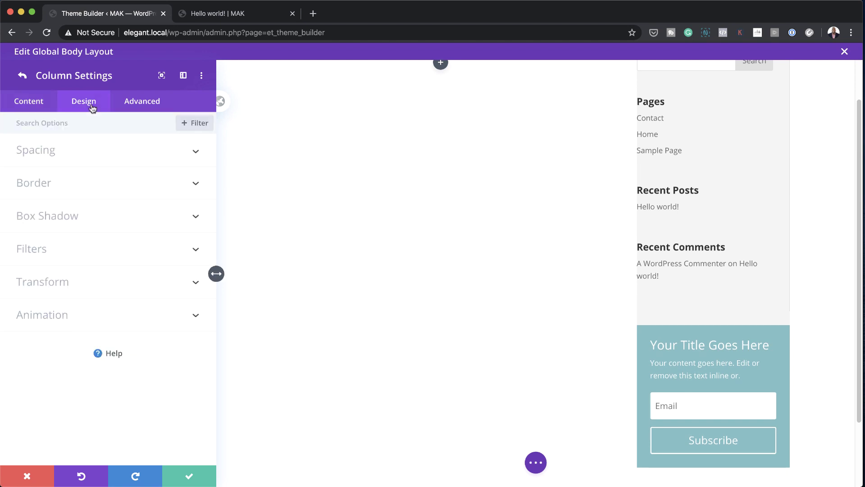
Step: Set linked Top/Bottom and Left/Right column padding to 20px, then save the column and row settings
left_click(55, 156)
left_click(35, 187)
type("20")
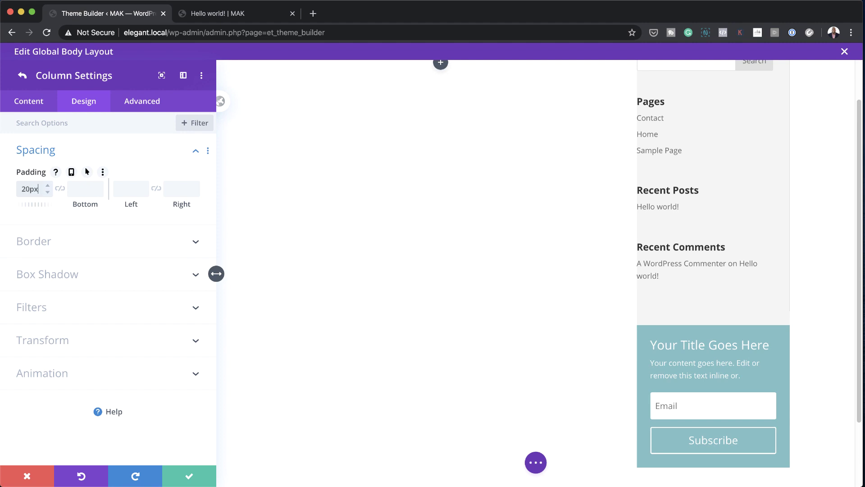
left_click(60, 188)
left_click(118, 189)
type("20")
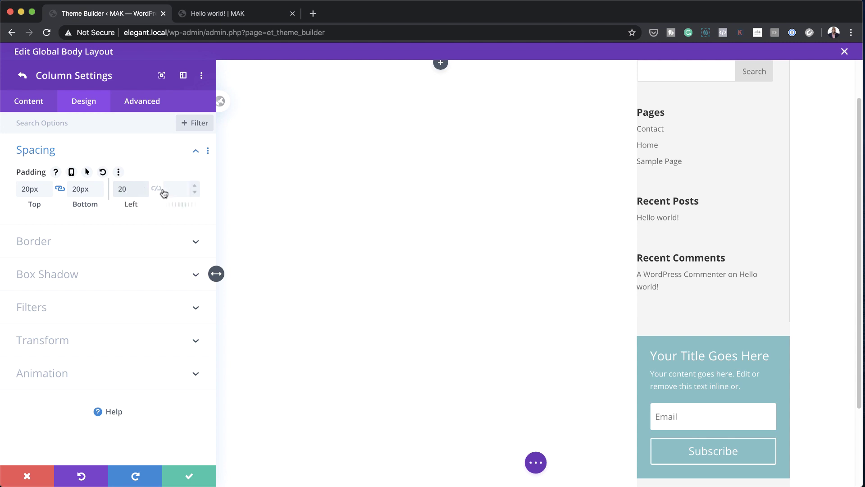
left_click(157, 189)
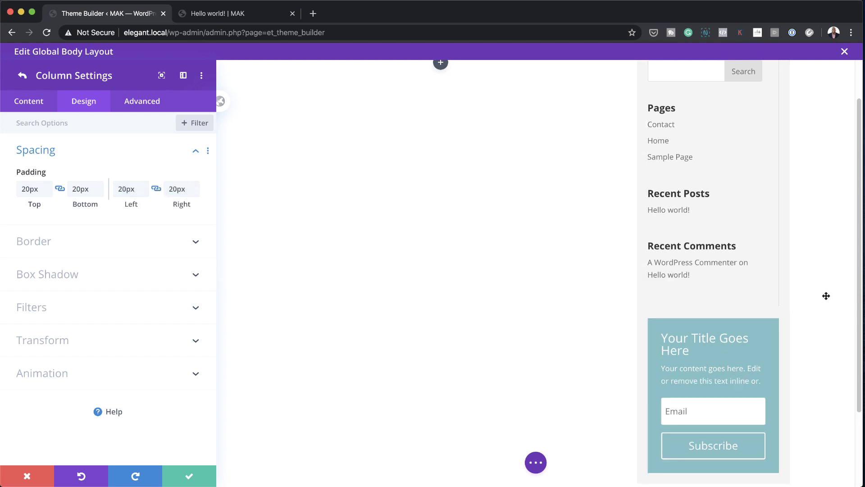
scroll(734, 241, "up", 2)
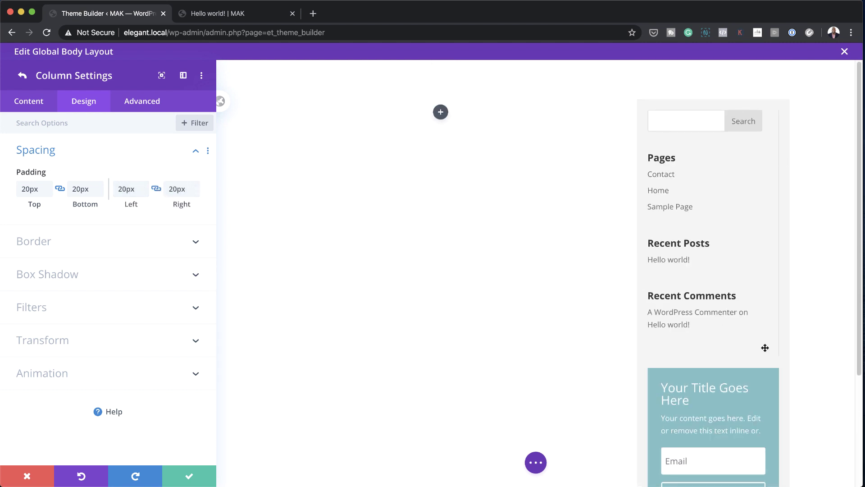
scroll(779, 360, "down", 1)
scroll(778, 361, "down", 2)
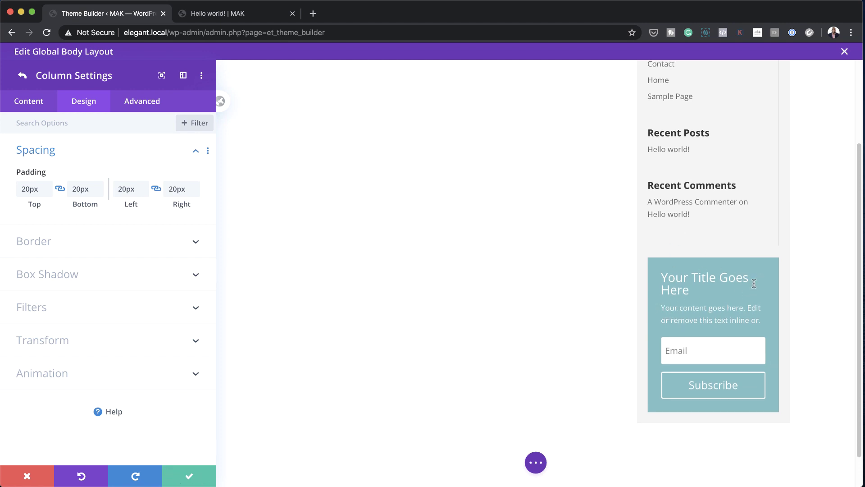
left_click(188, 481)
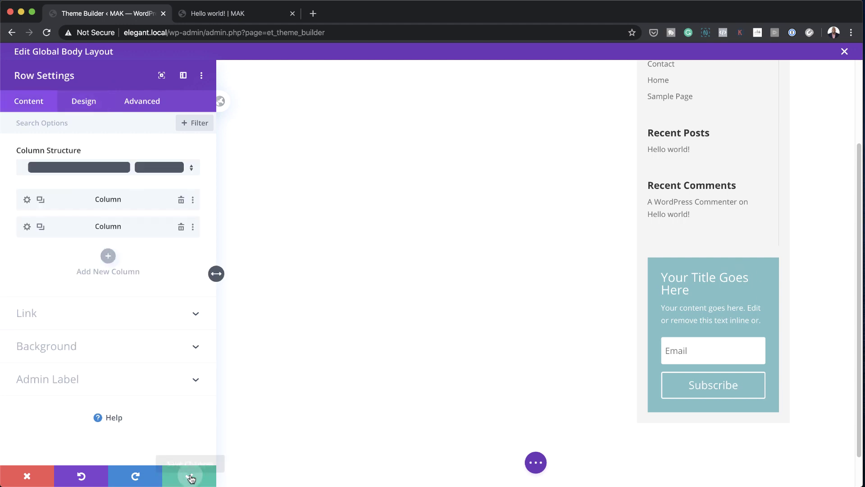
left_click(190, 478)
scroll(553, 412, "up", 3)
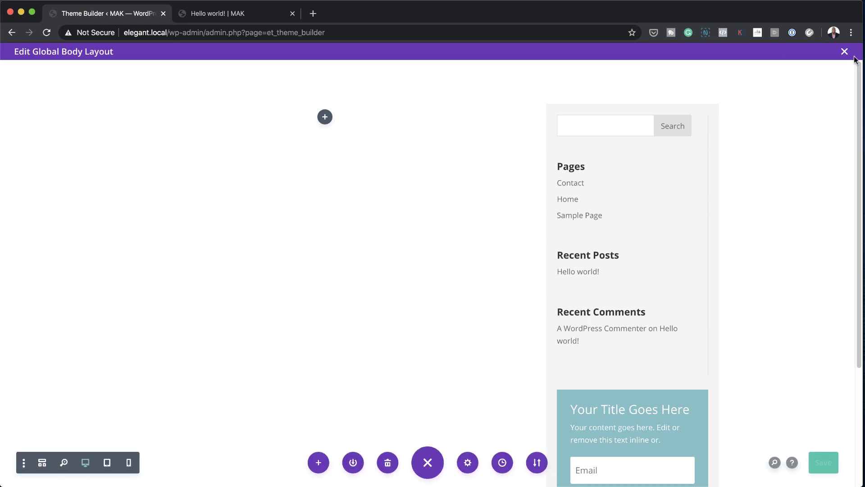
Step: Close the global body layout editor, save the Theme Builder, and return to the Hello world! tab
left_click(844, 51)
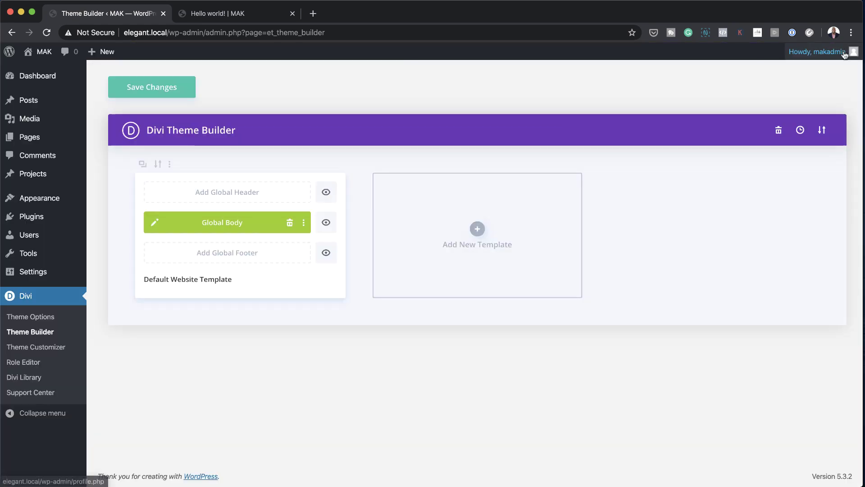
left_click(151, 90)
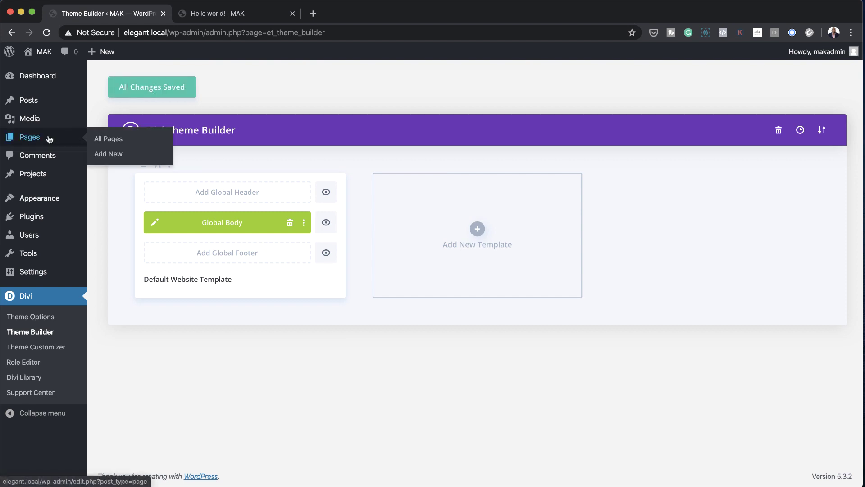
mouse_move(29, 136)
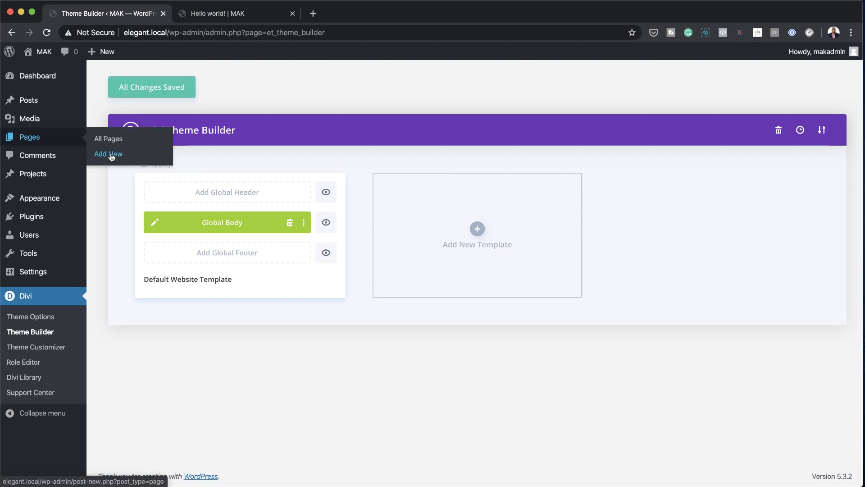
left_click(207, 14)
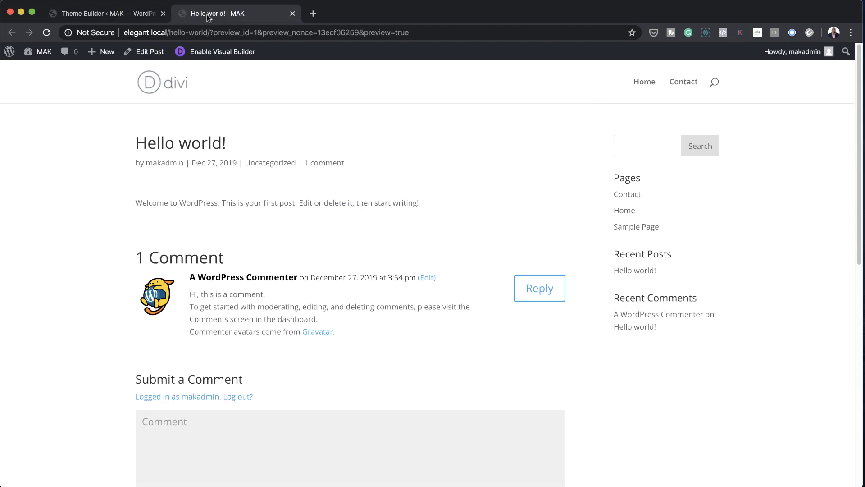
Step: Reload the Hello world! post to show the grey padded sidebar with widgets and opt-in
left_click(46, 33)
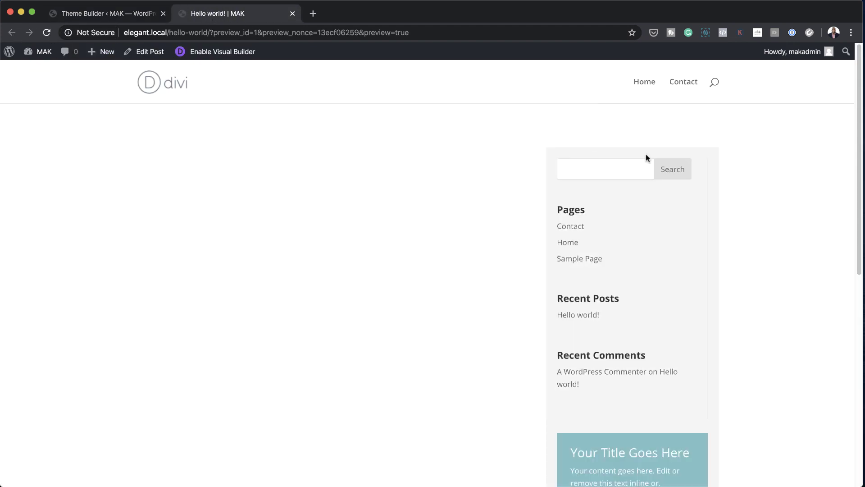
scroll(743, 269, "down", 1)
scroll(742, 269, "down", 4)
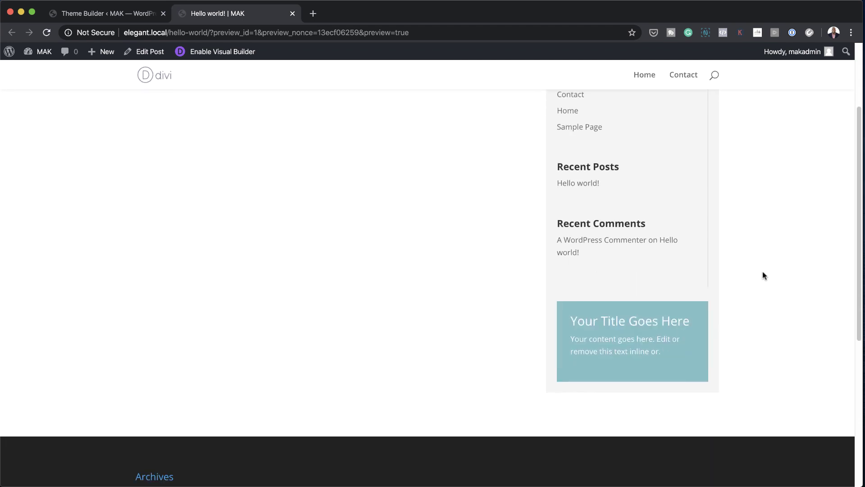
scroll(764, 273, "up", 5)
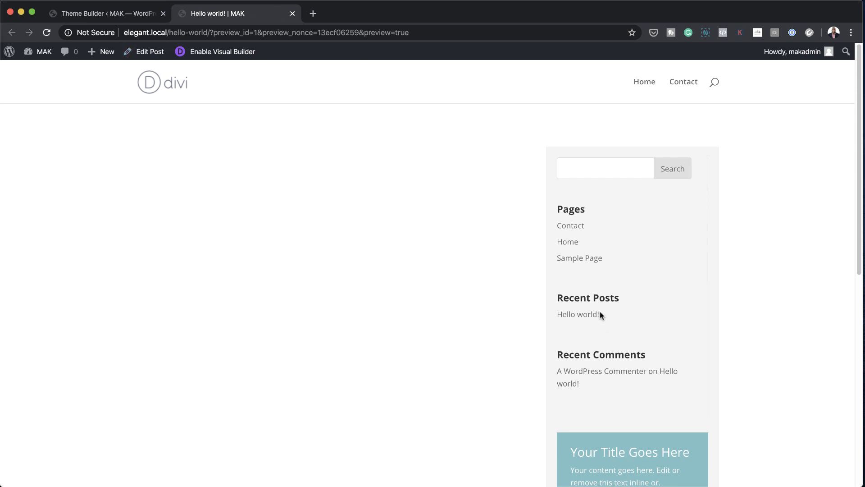
scroll(612, 284, "down", 2)
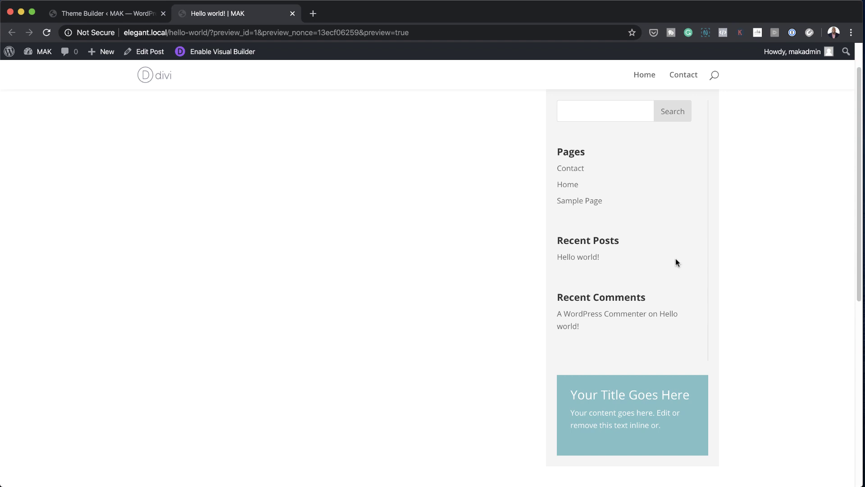
scroll(656, 355, "down", 3)
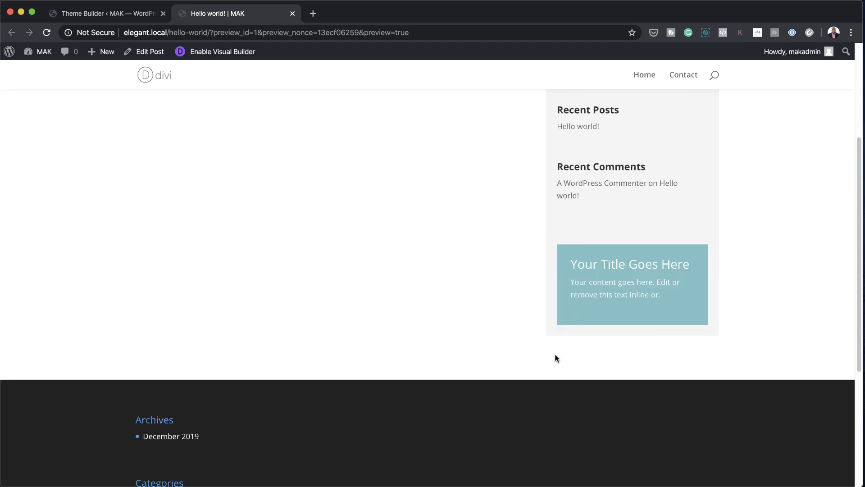
scroll(618, 244, "up", 4)
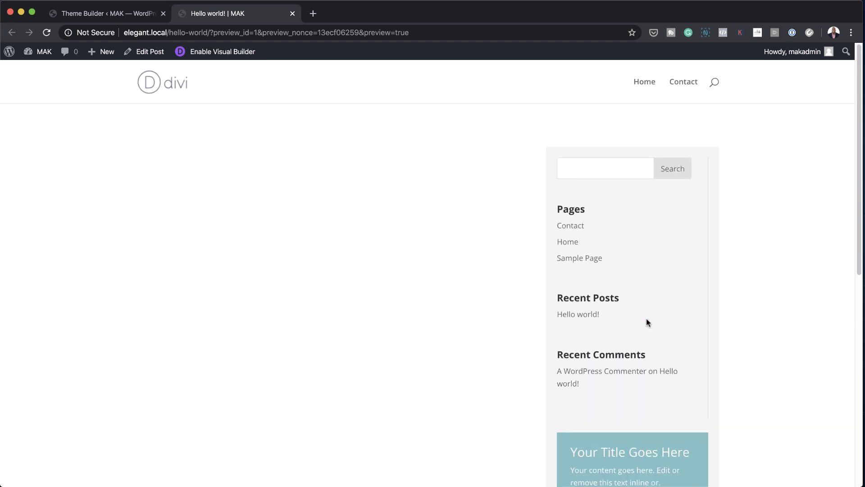